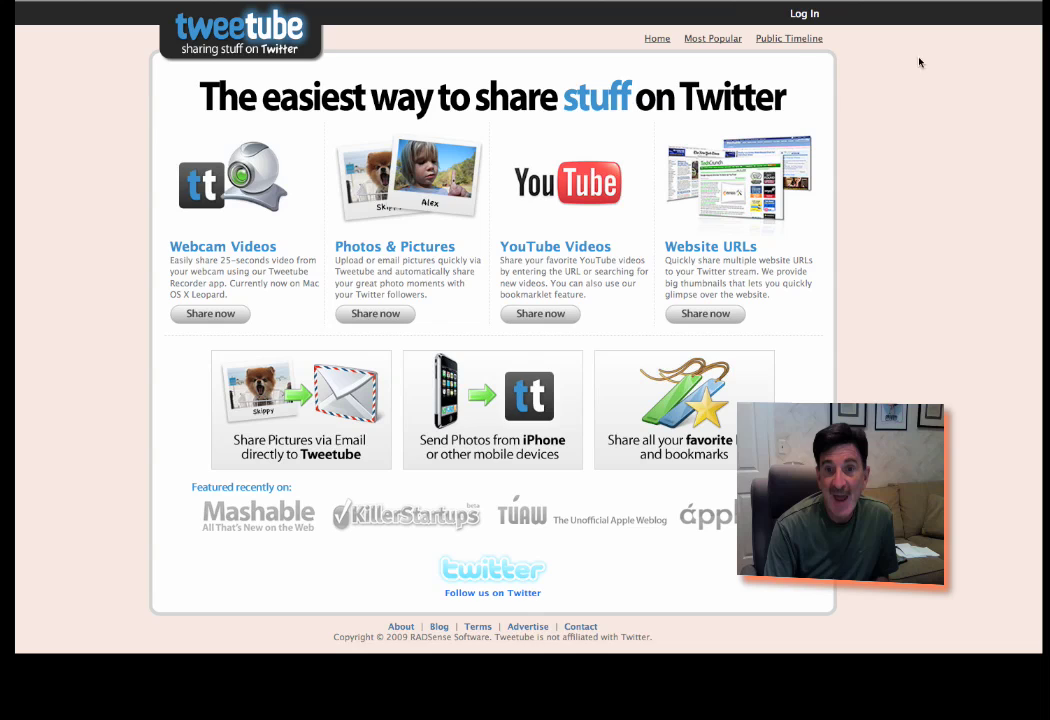
Log in to TweetTube with the Twitter account's username and password
left_click(802, 16)
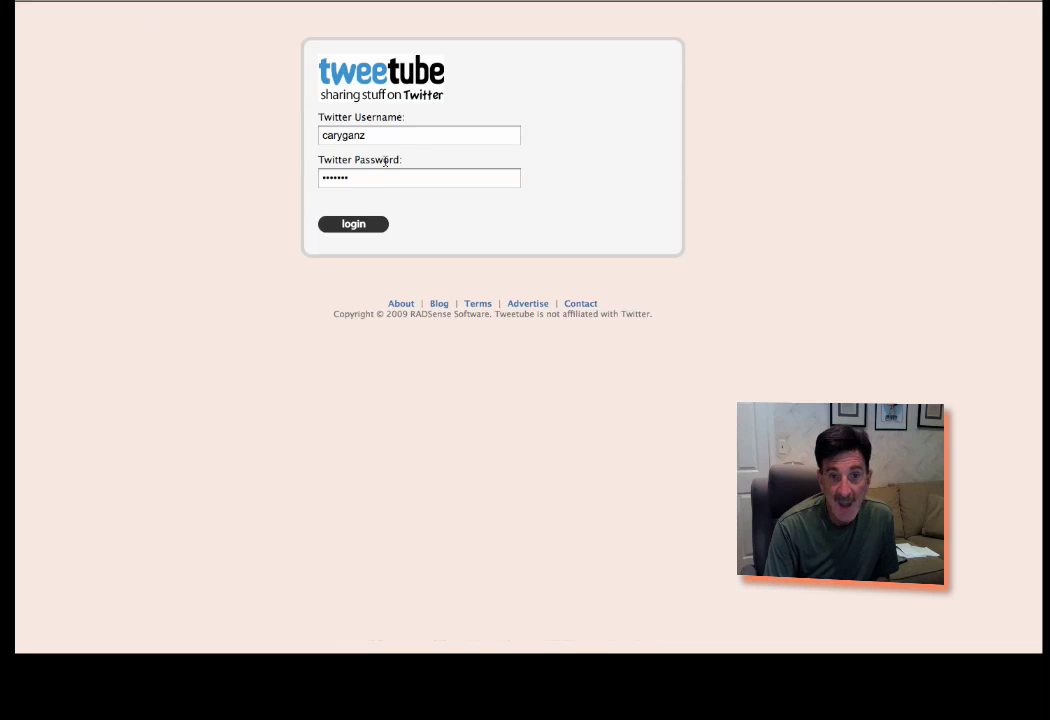
left_click(372, 227)
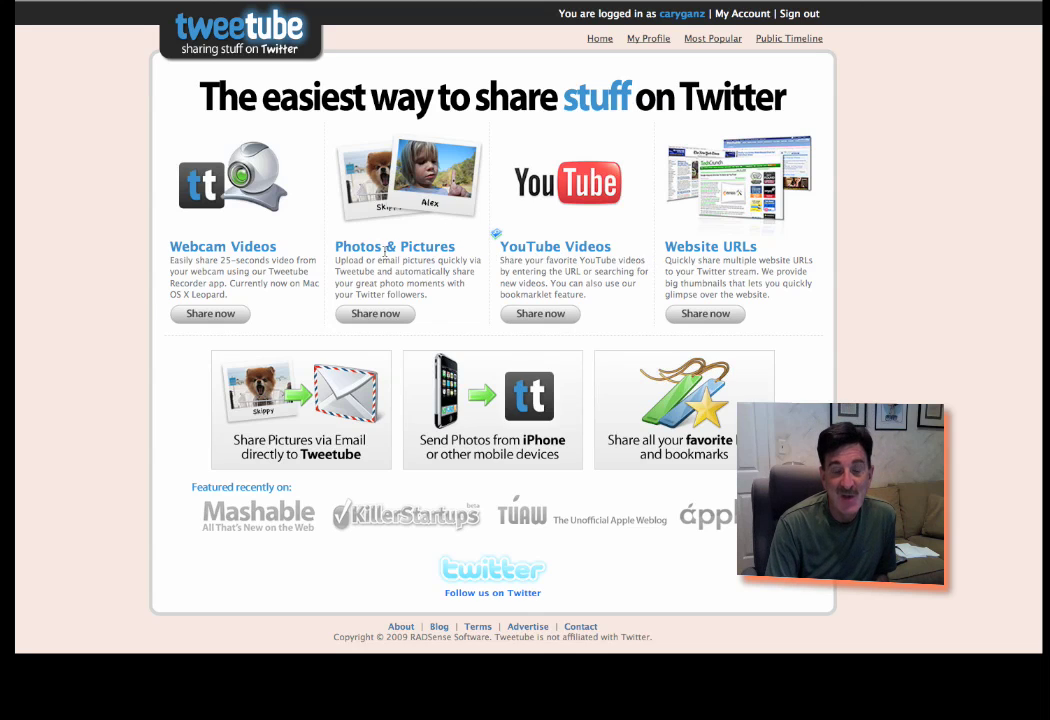
Download the Mac OS X Tweetube.dmg installer for webcam videos and open it with DiskImageMounter
left_click(222, 316)
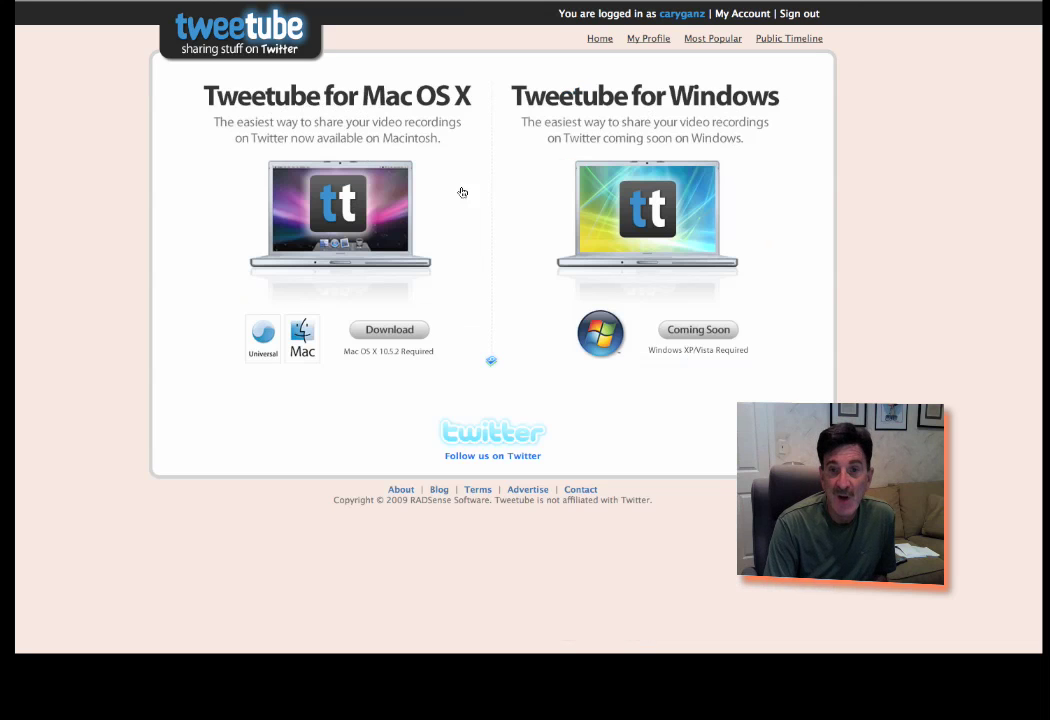
left_click(384, 333)
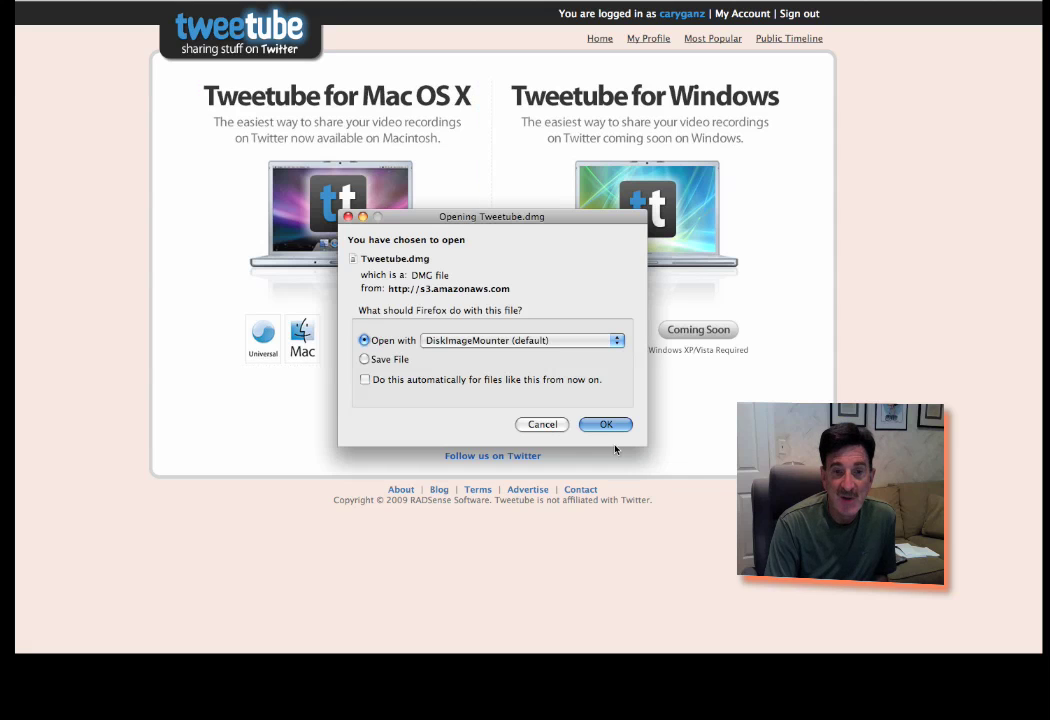
left_click(605, 424)
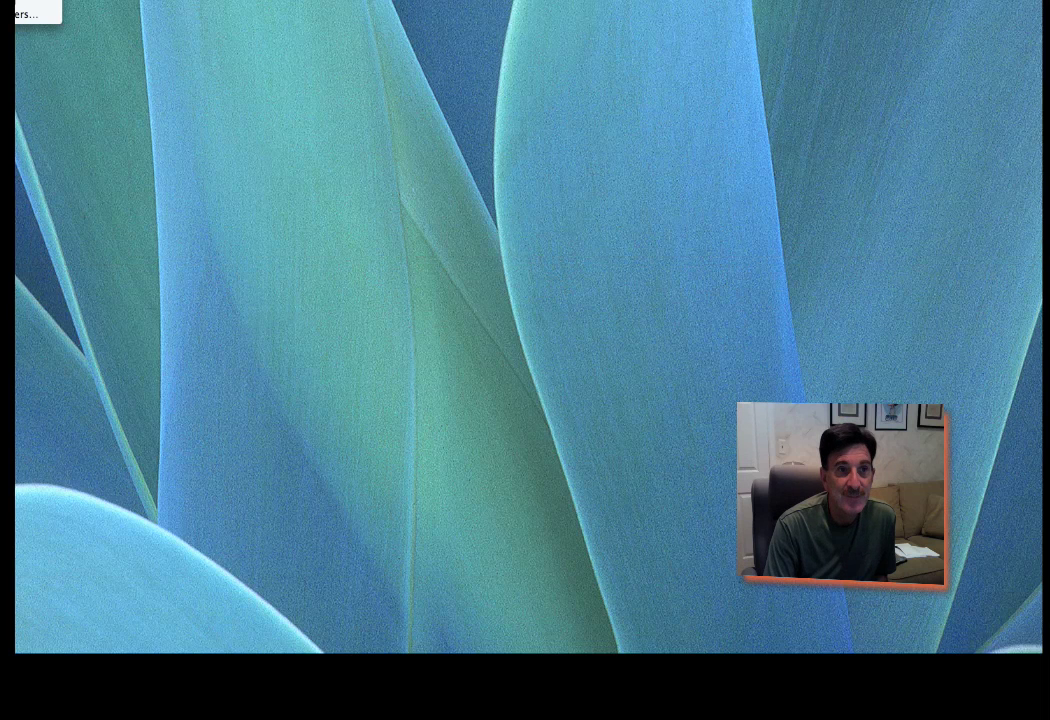
Copy the Tweetube app from the installer into Applications, replacing the existing copy
key("super+n")
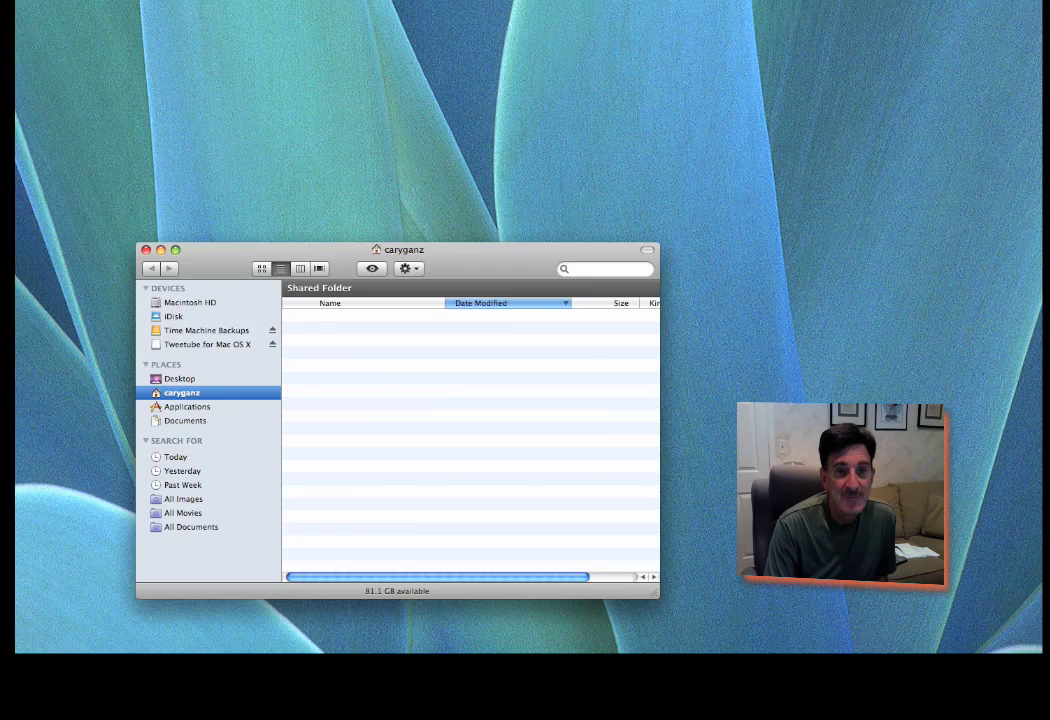
left_click(50, 648)
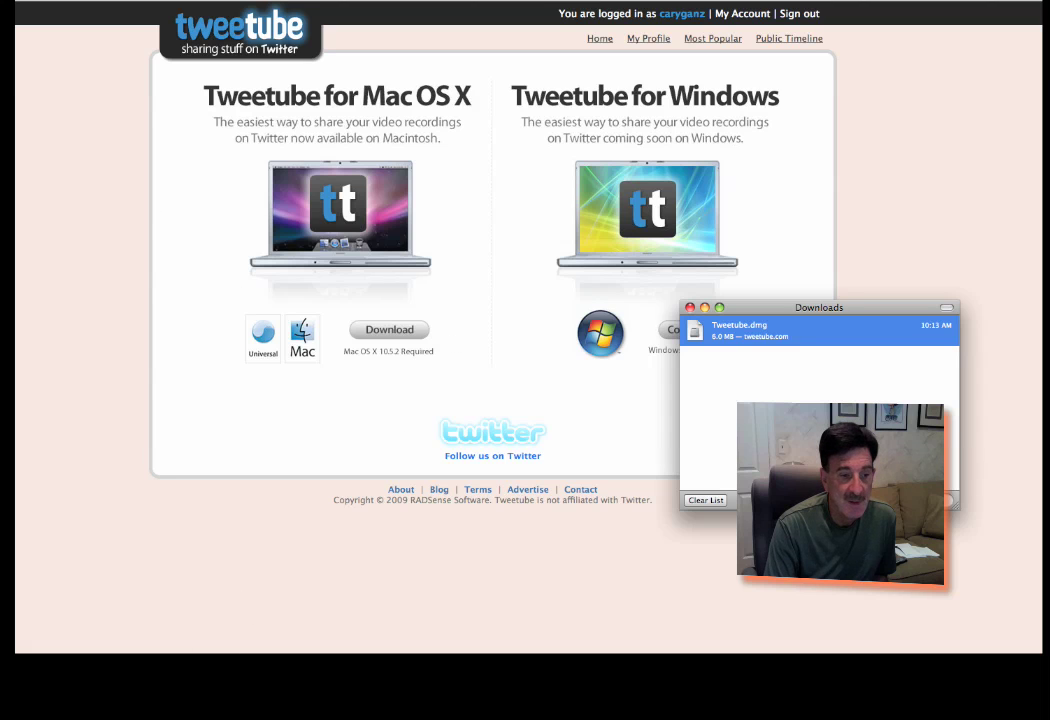
key("F11")
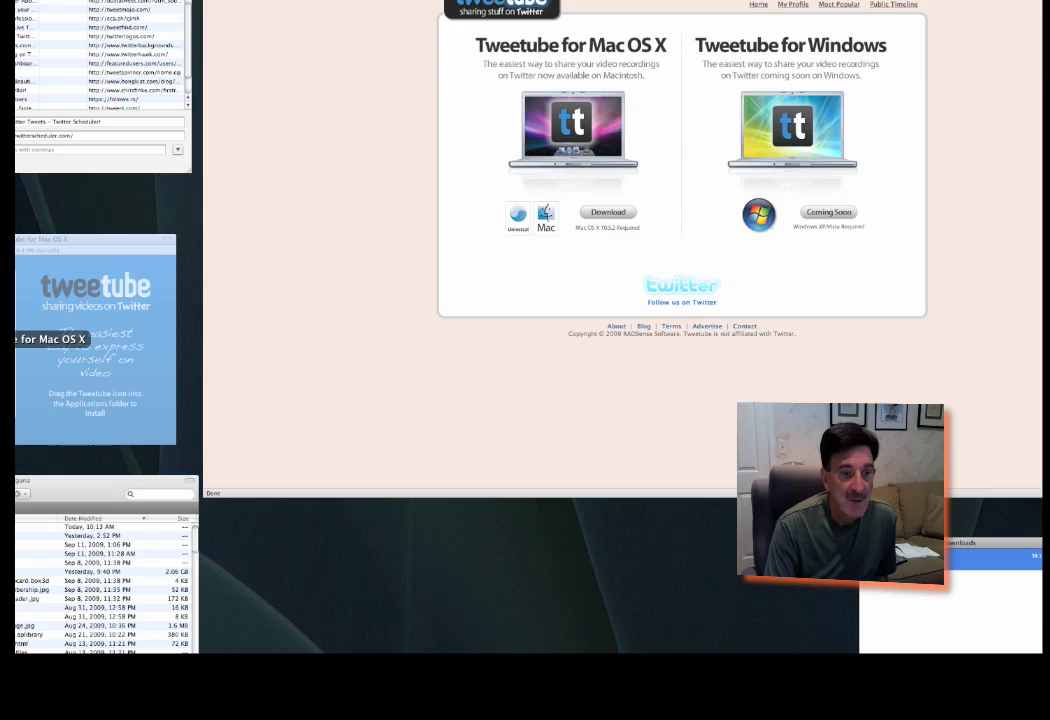
key("F11")
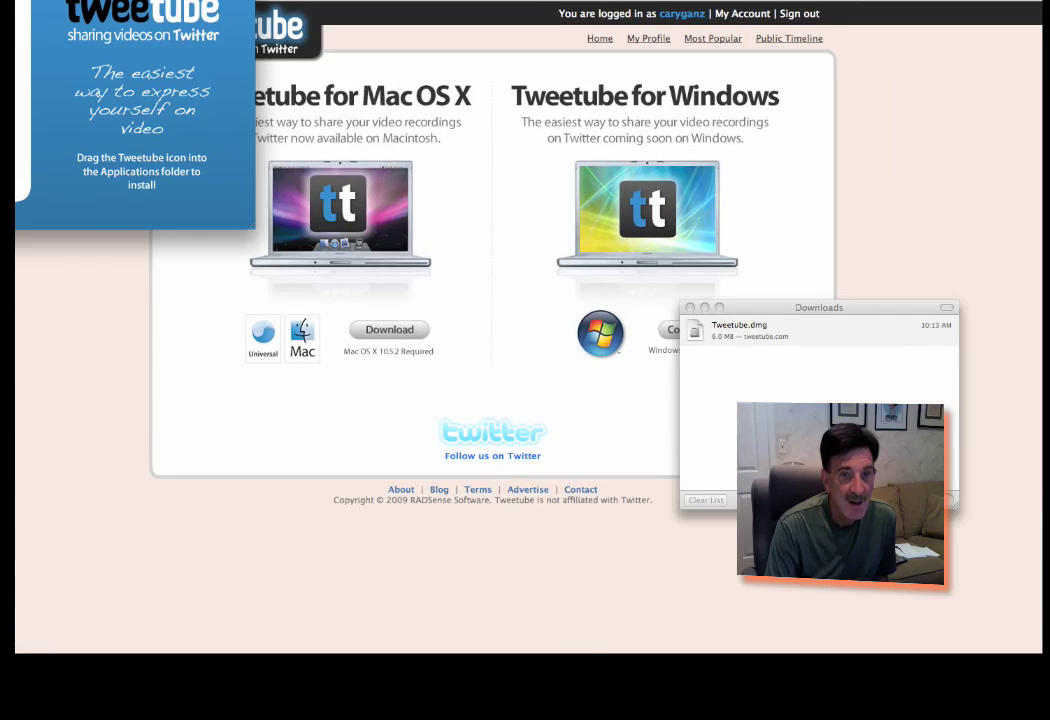
key("F11")
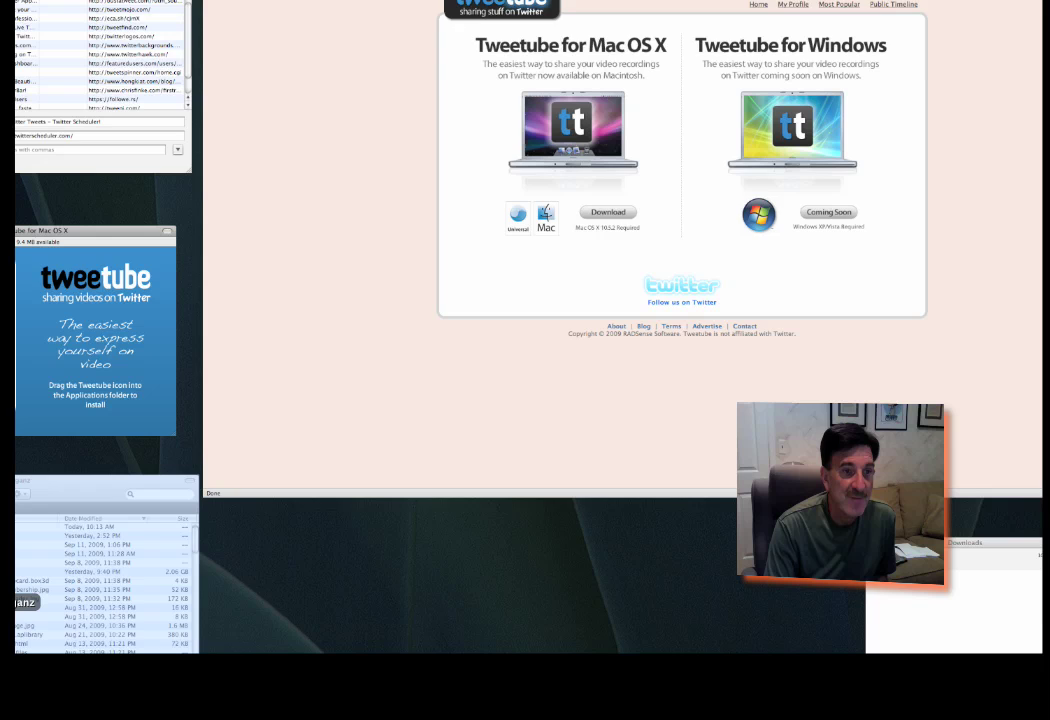
key("F11")
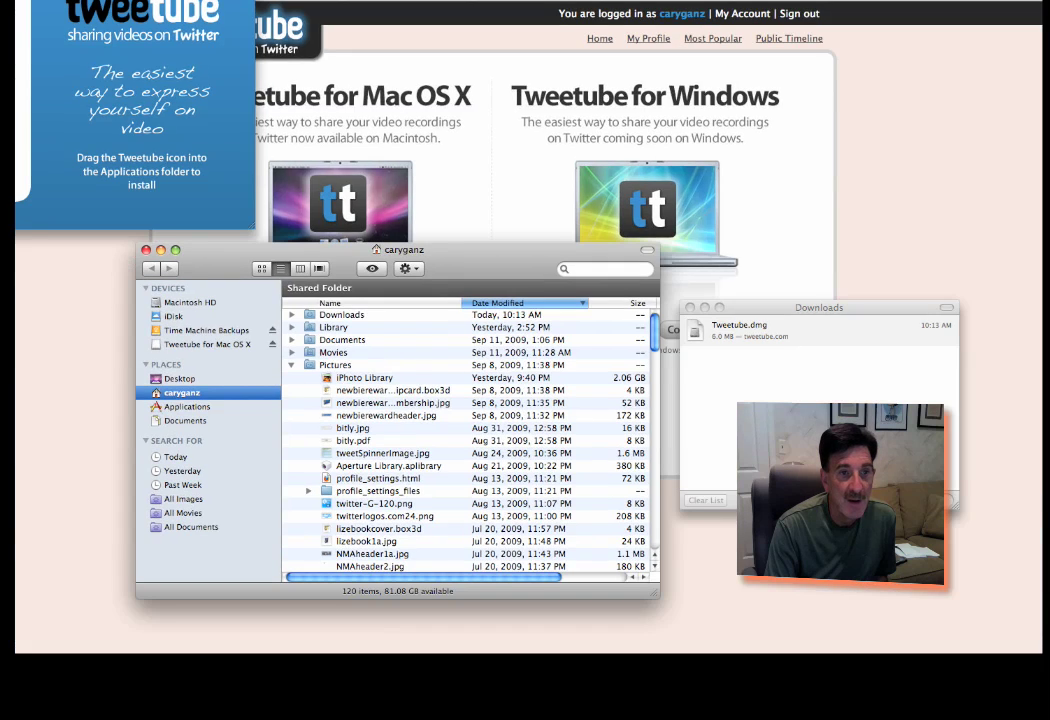
left_click_drag(70, 205, 225, 412)
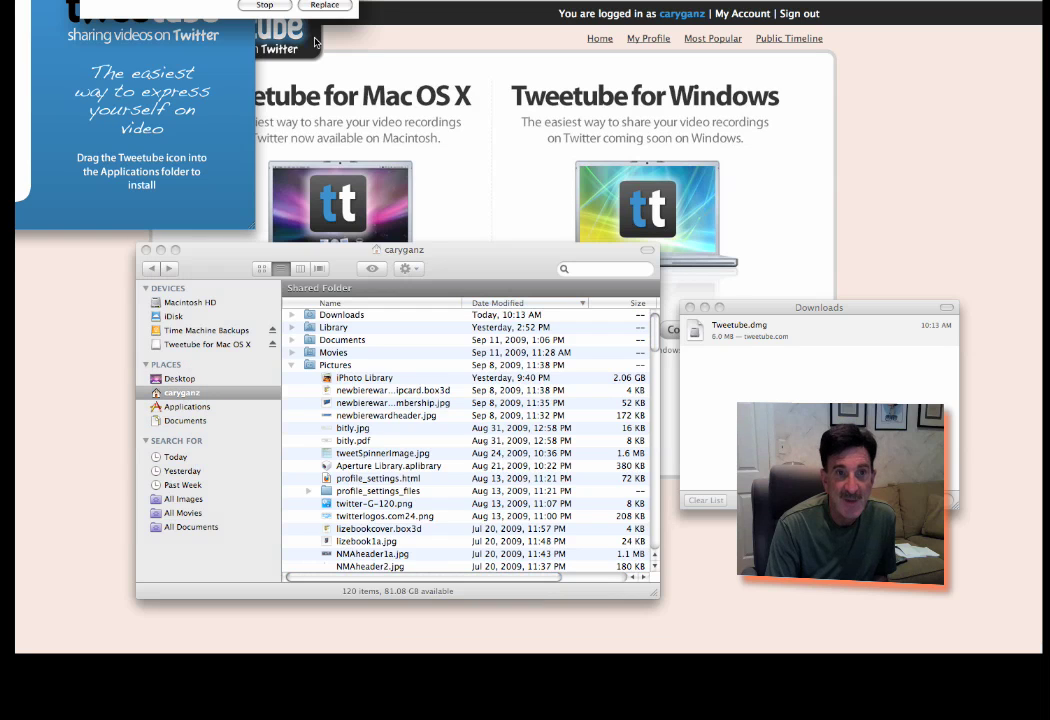
left_click(265, 7)
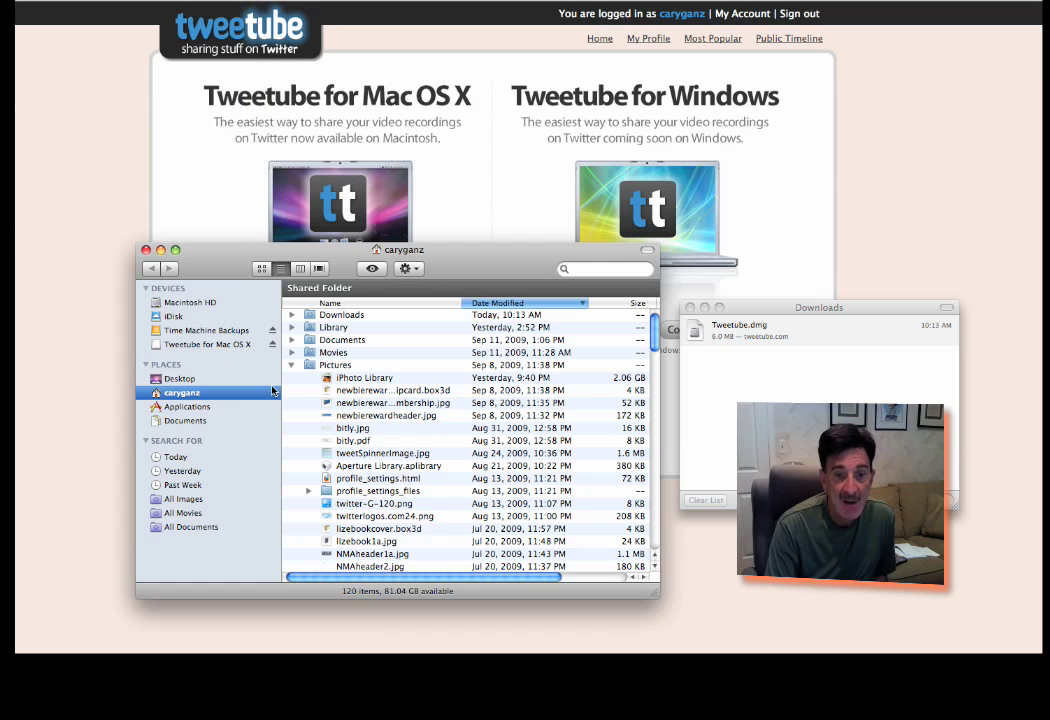
Launch Tweetube.app from Applications, approve the Internet-download warning, and close the Finder window
left_click(194, 408)
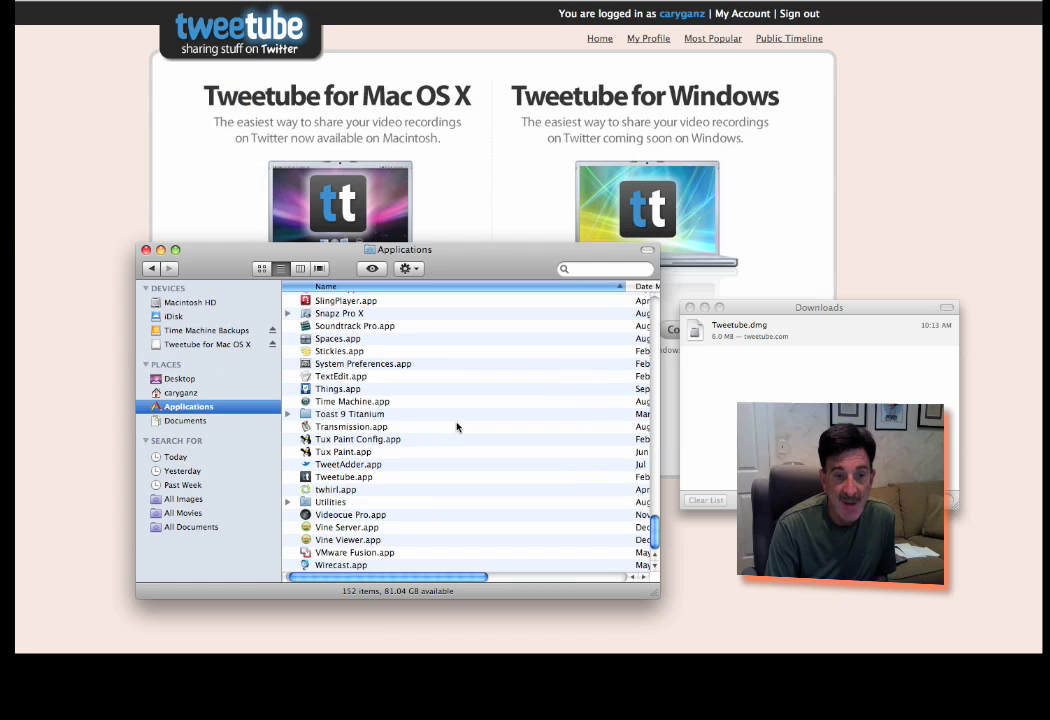
double_click(350, 478)
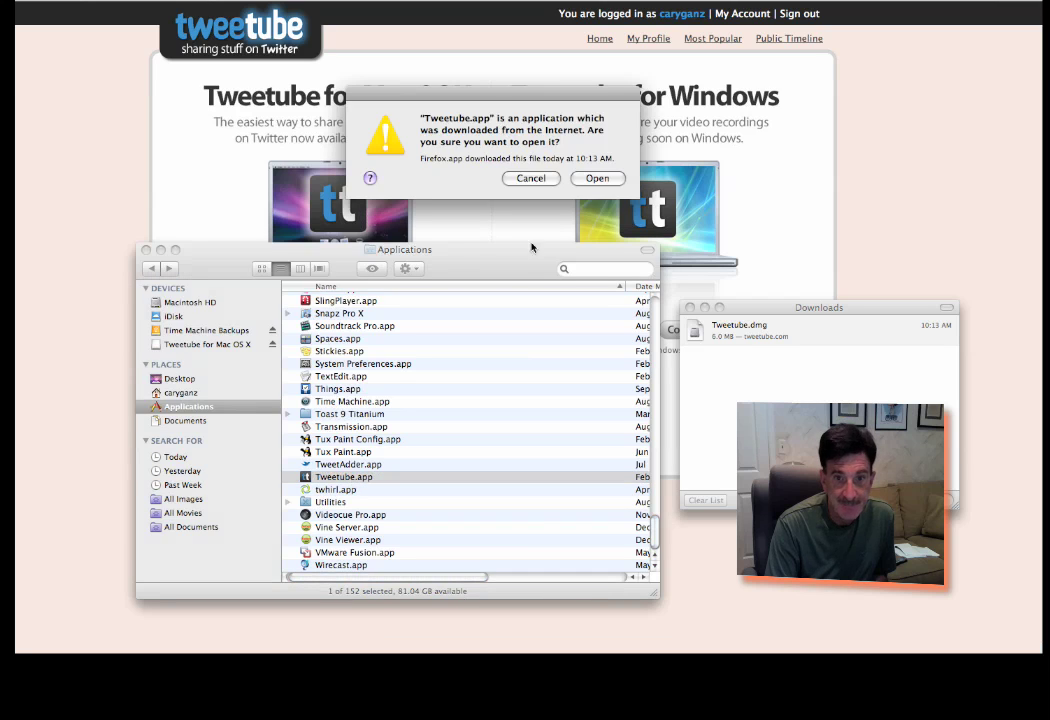
left_click(597, 178)
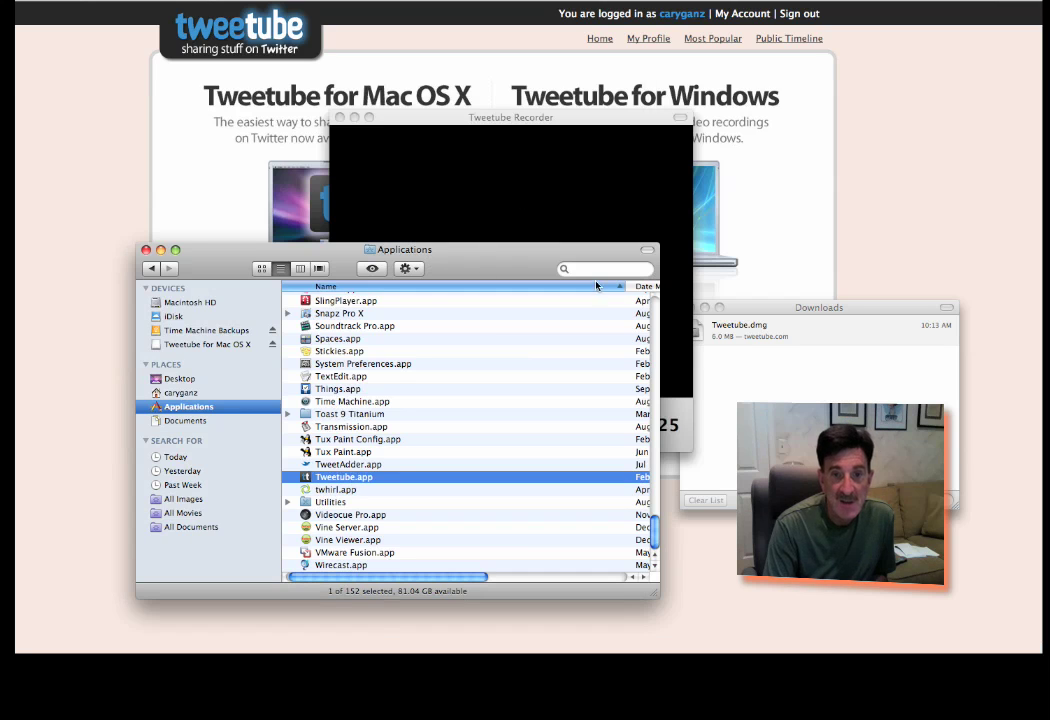
left_click(146, 250)
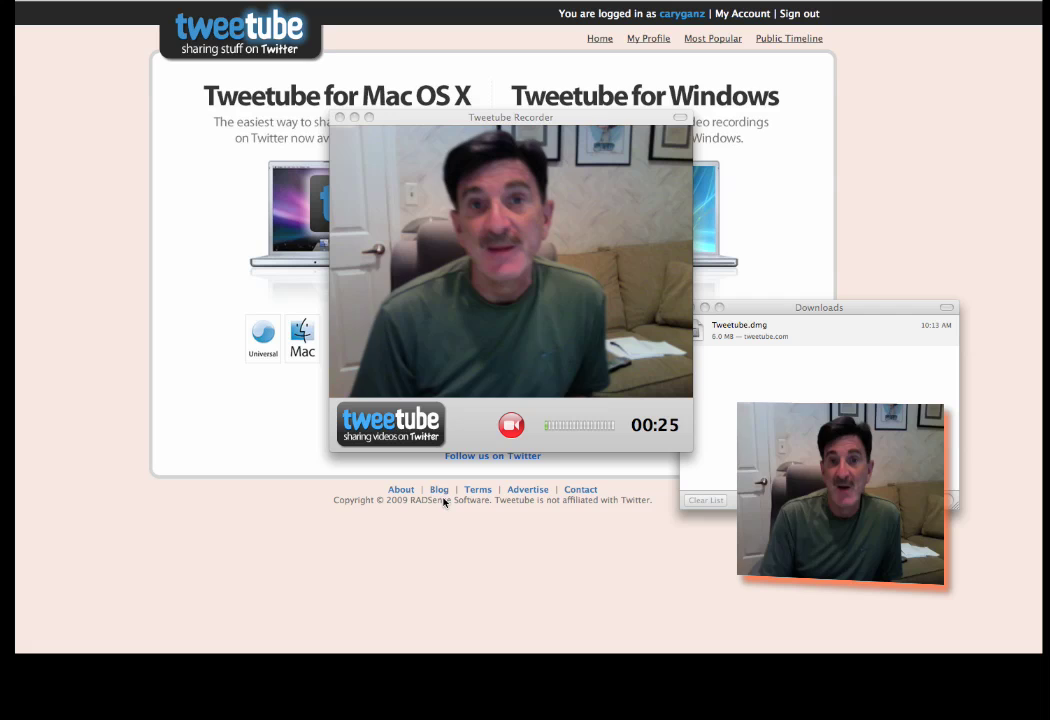
Record a 25-second webcam clip in Tweetube Recorder and stop the recording
left_click(512, 425)
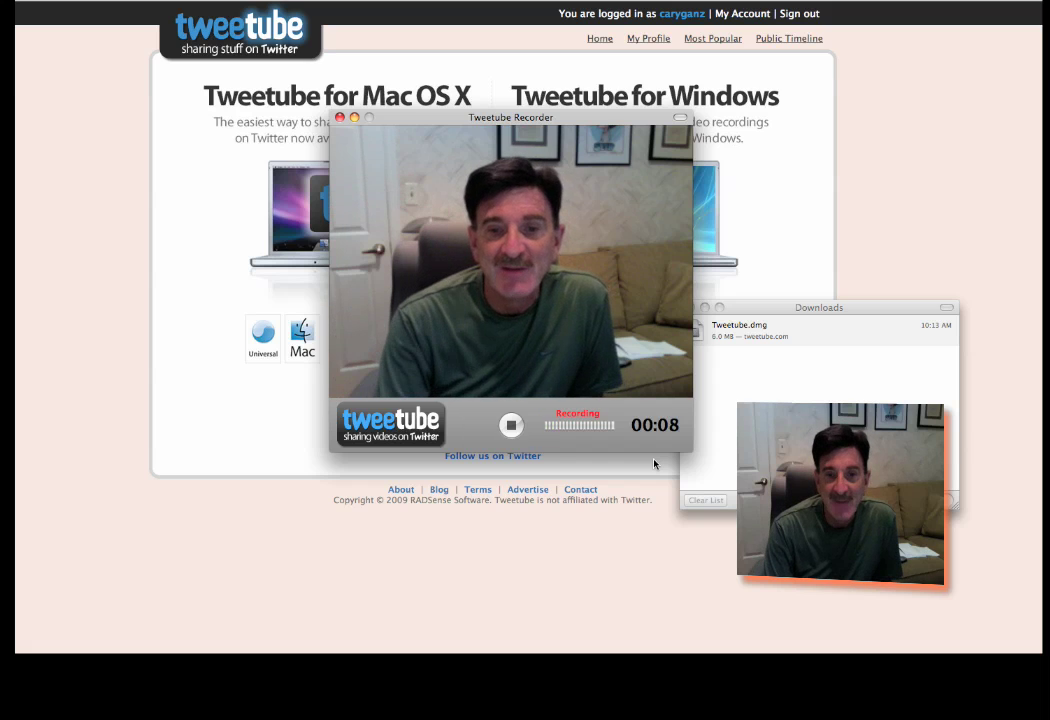
left_click(511, 426)
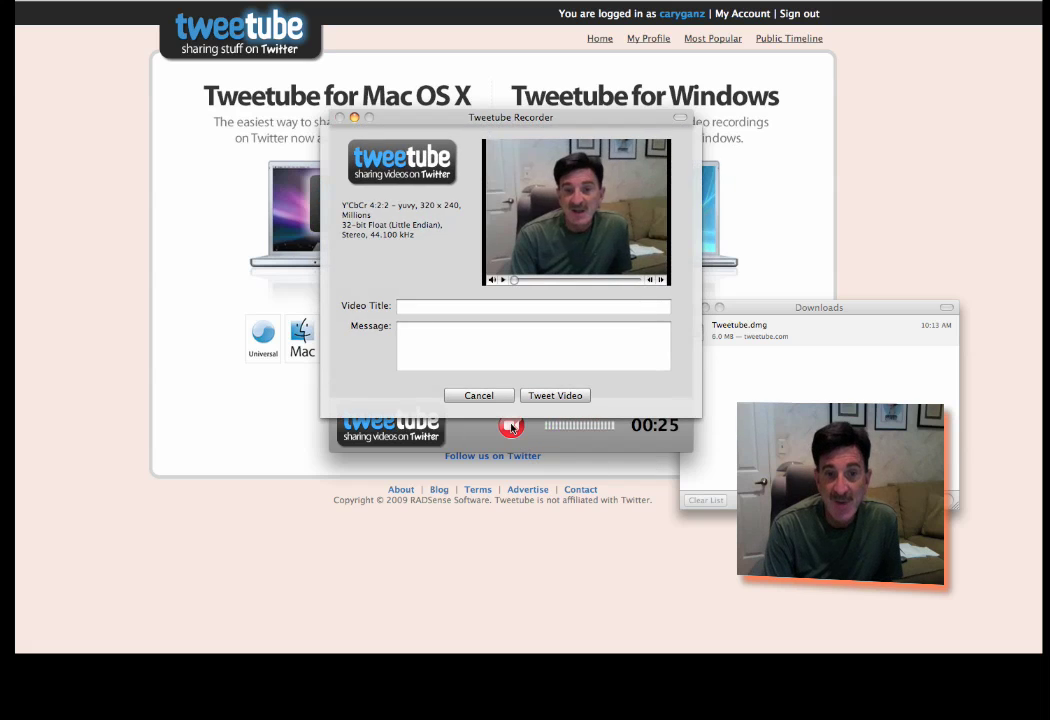
left_click(417, 308)
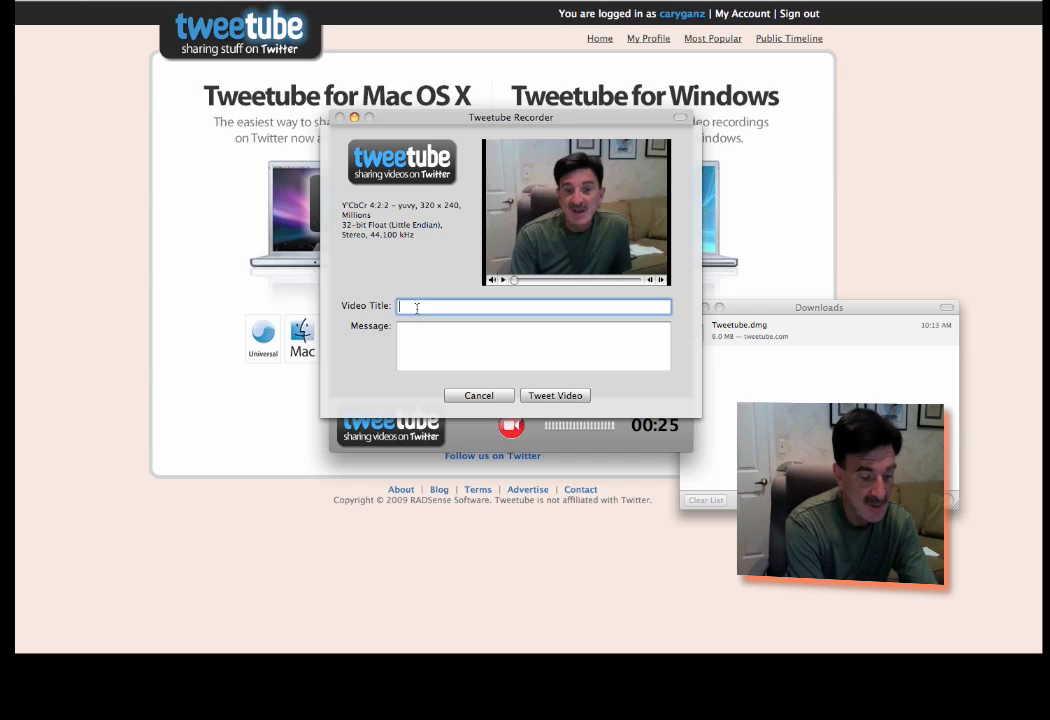
type("TweetTube Demo")
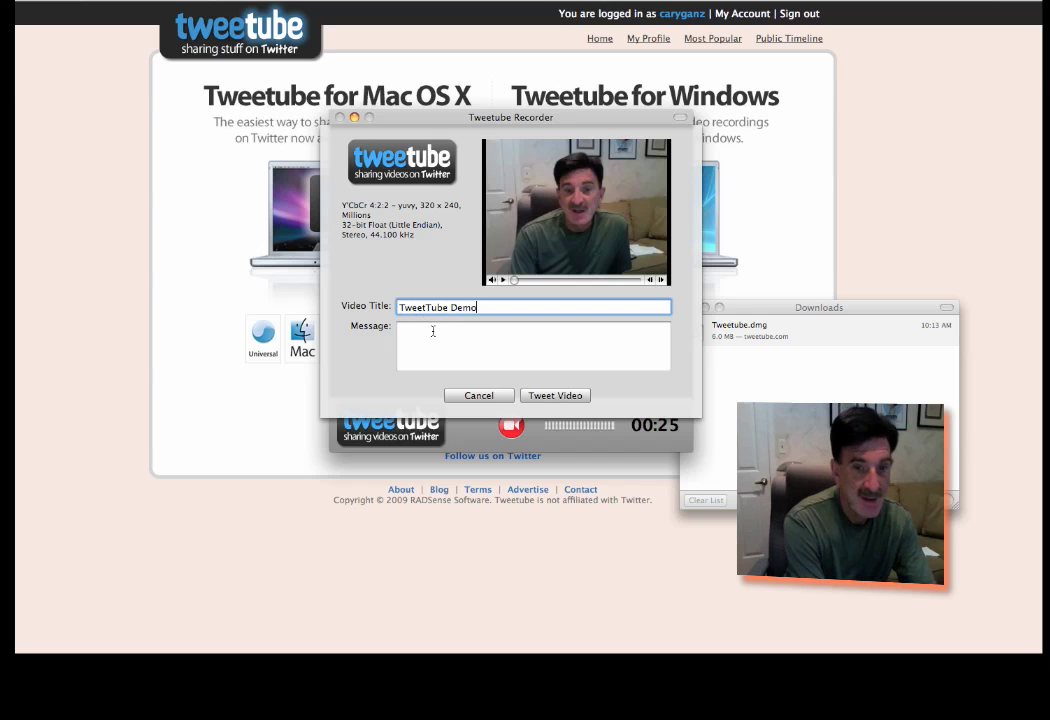
left_click(433, 331)
type("Thsi is a")
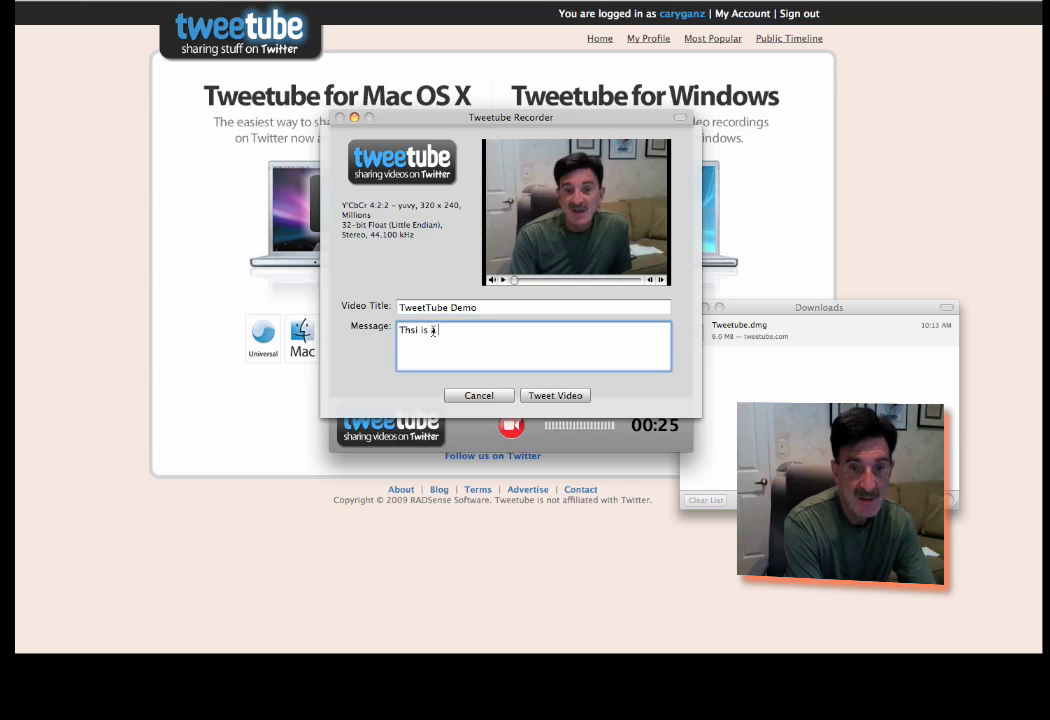
key("BackSpace")
key("BackSpace")
key("BackSpace")
key("BackSpace")
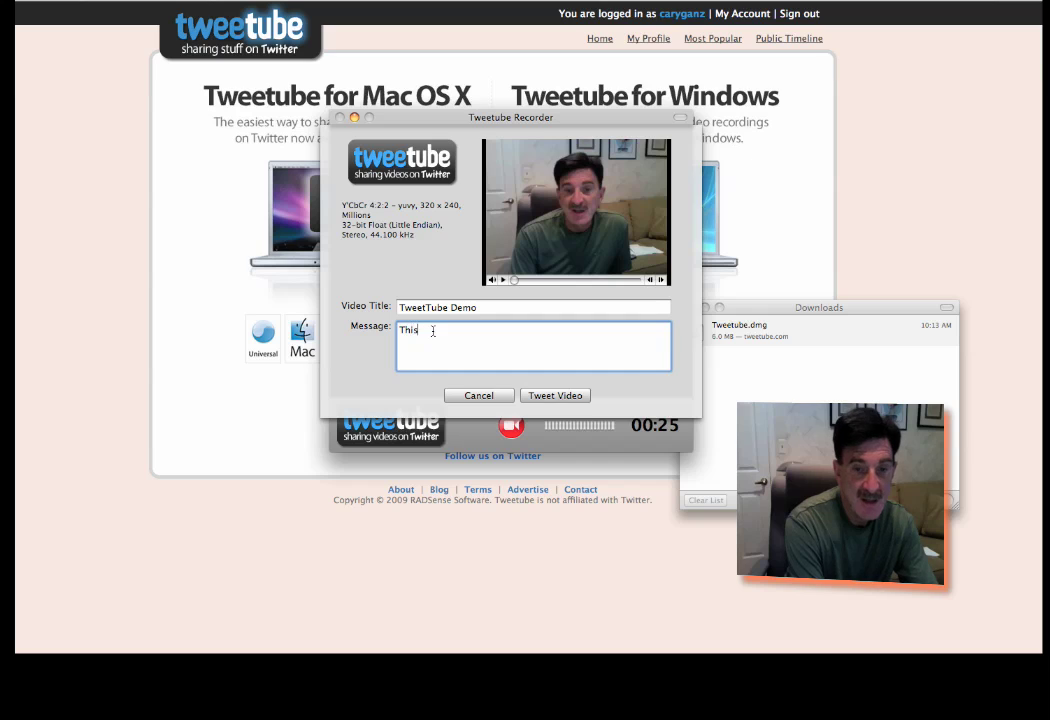
type("is a sampl")
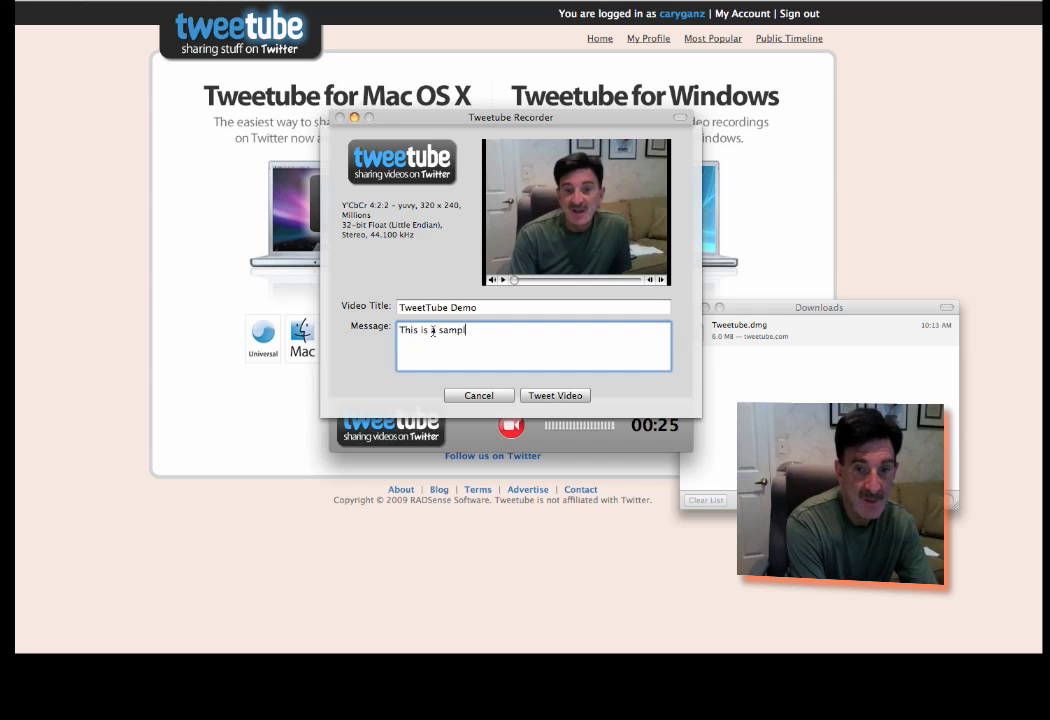
type("e of what you can d")
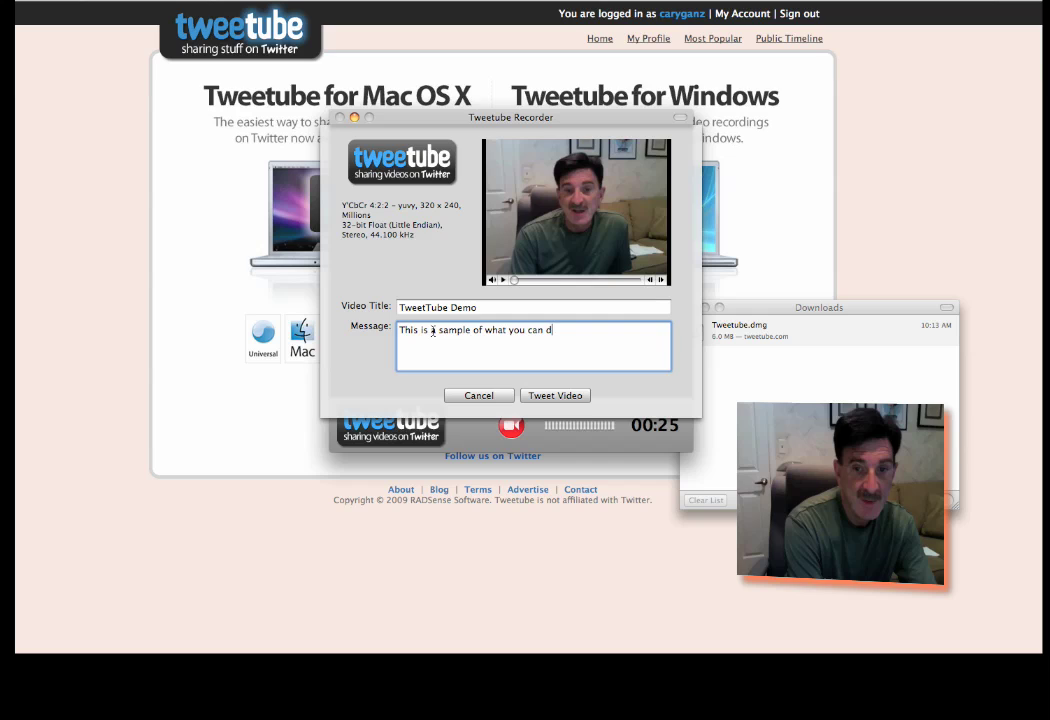
type("weetTube.")
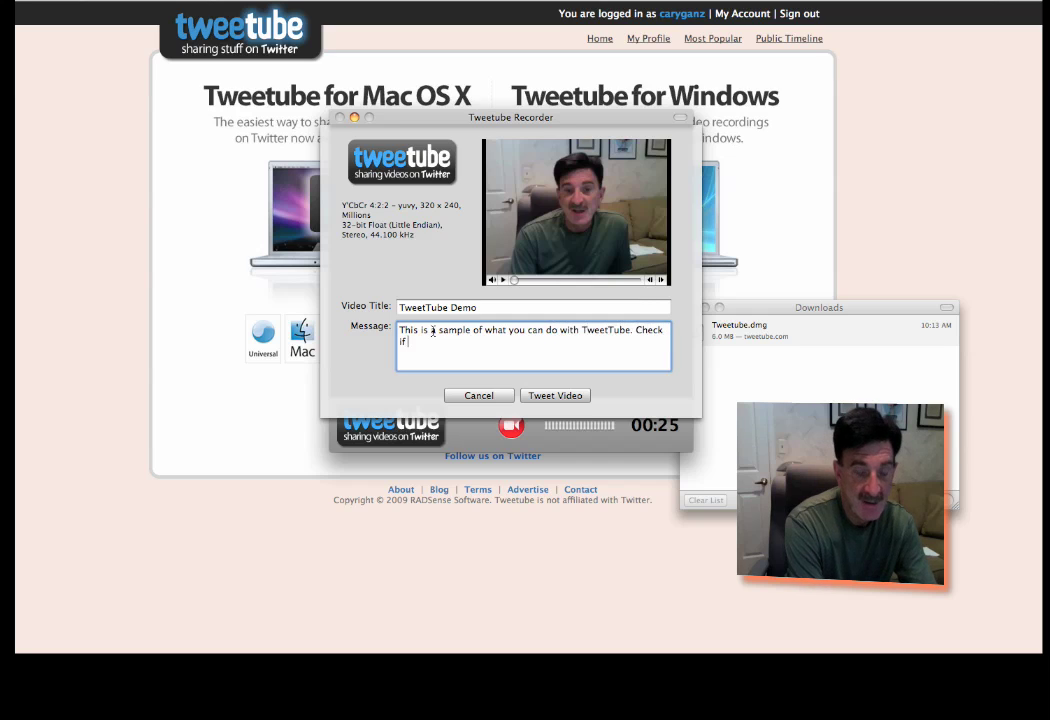
type(" Check it out at h")
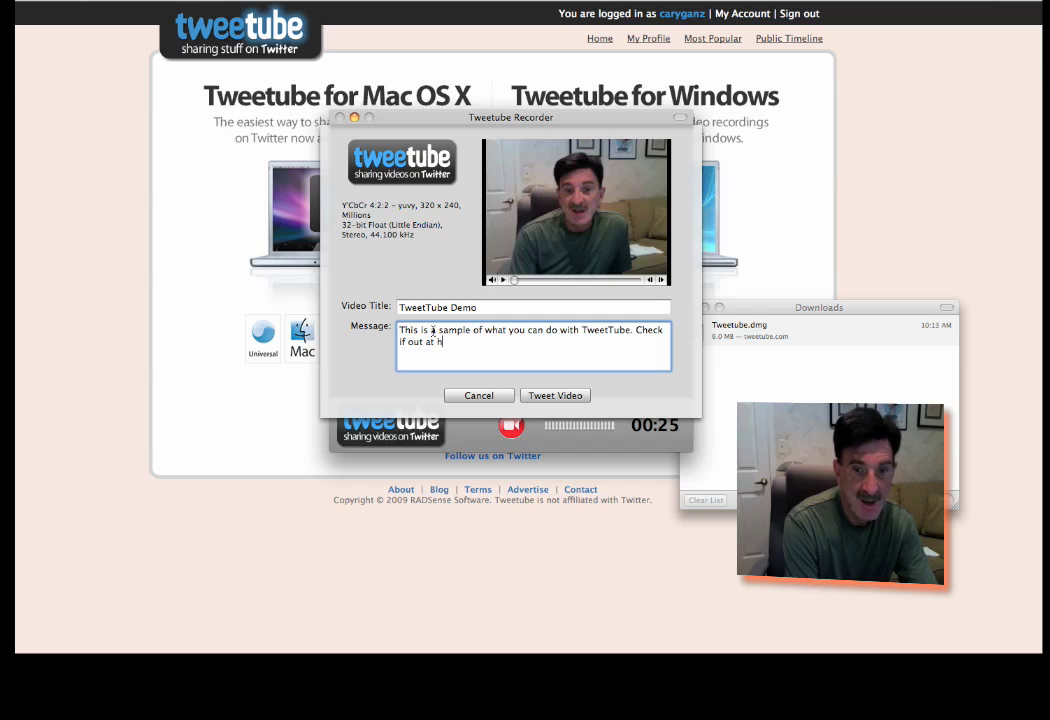
type("ttp://www.tw")
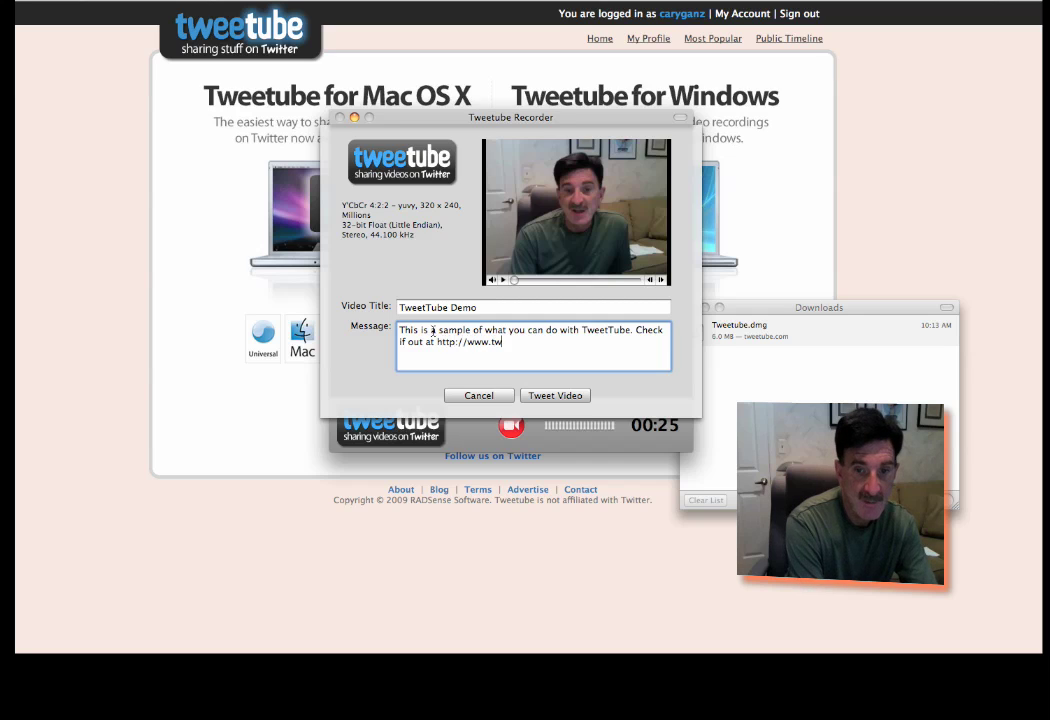
type("itter")
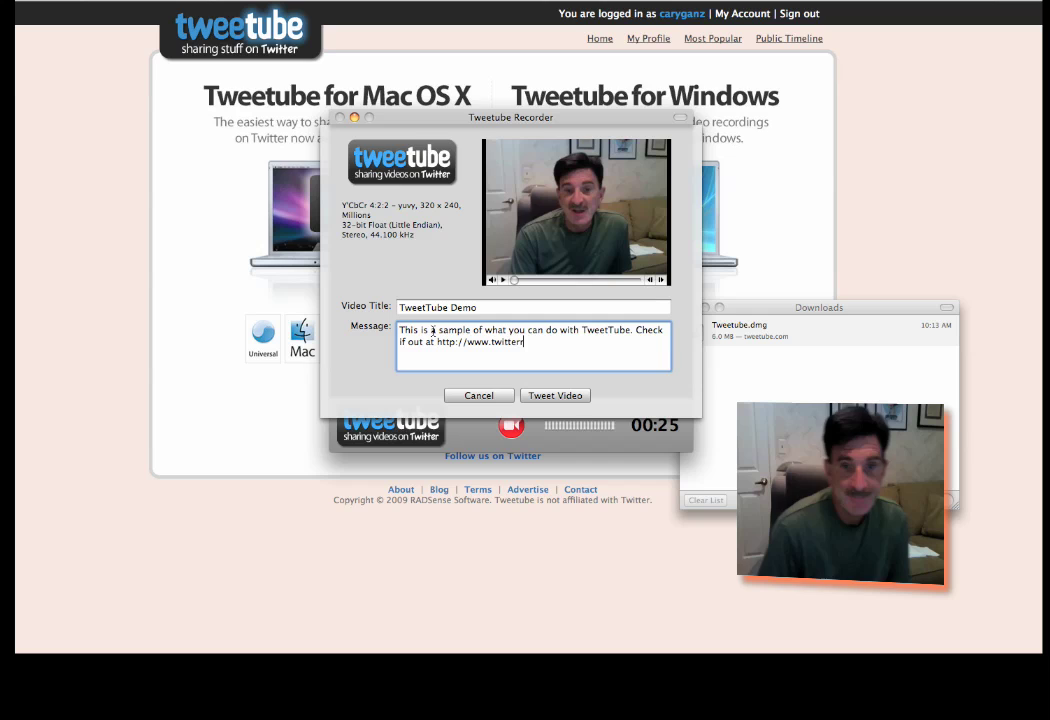
type("right.com")
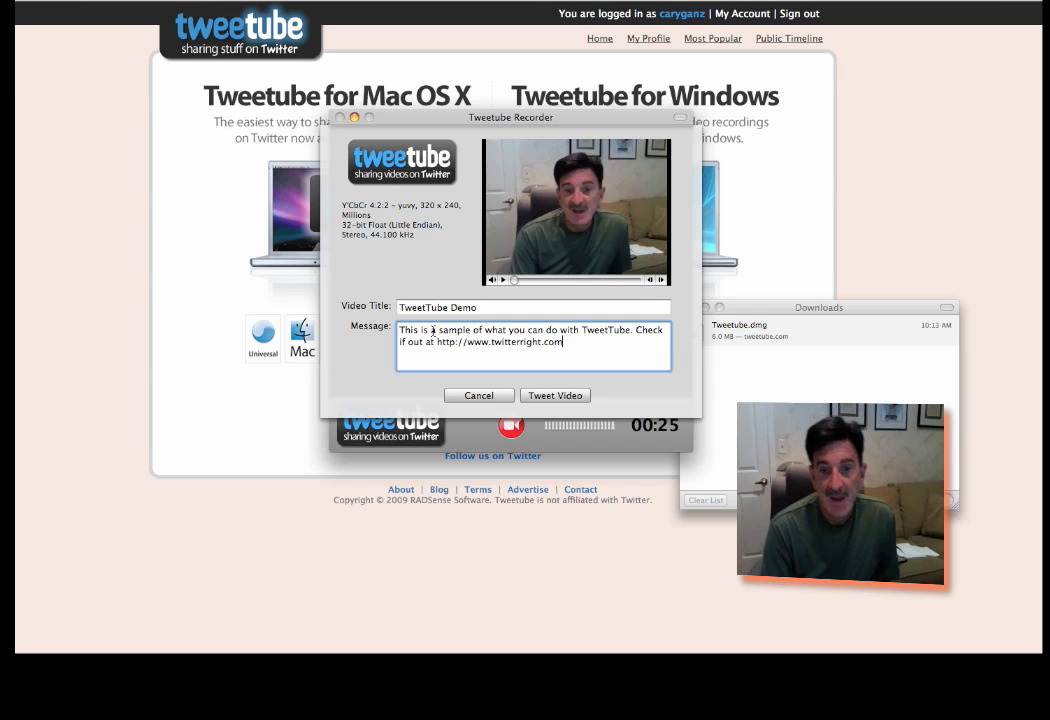
Tweet the video, acknowledge the success alert, and close the recorder window
left_click(545, 397)
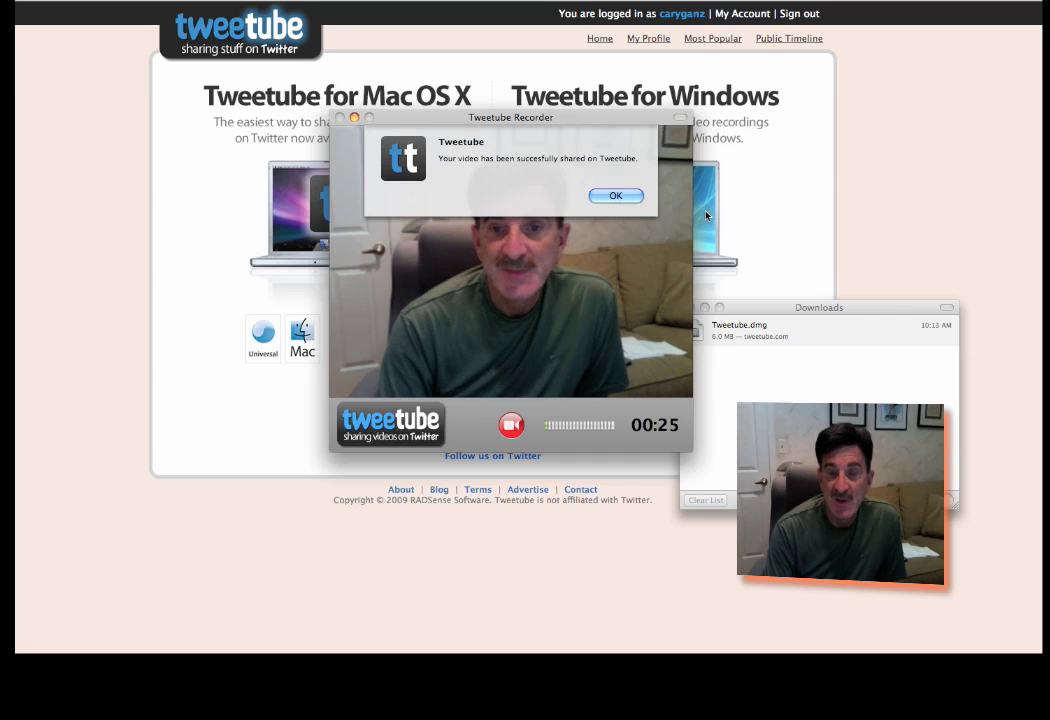
left_click(618, 197)
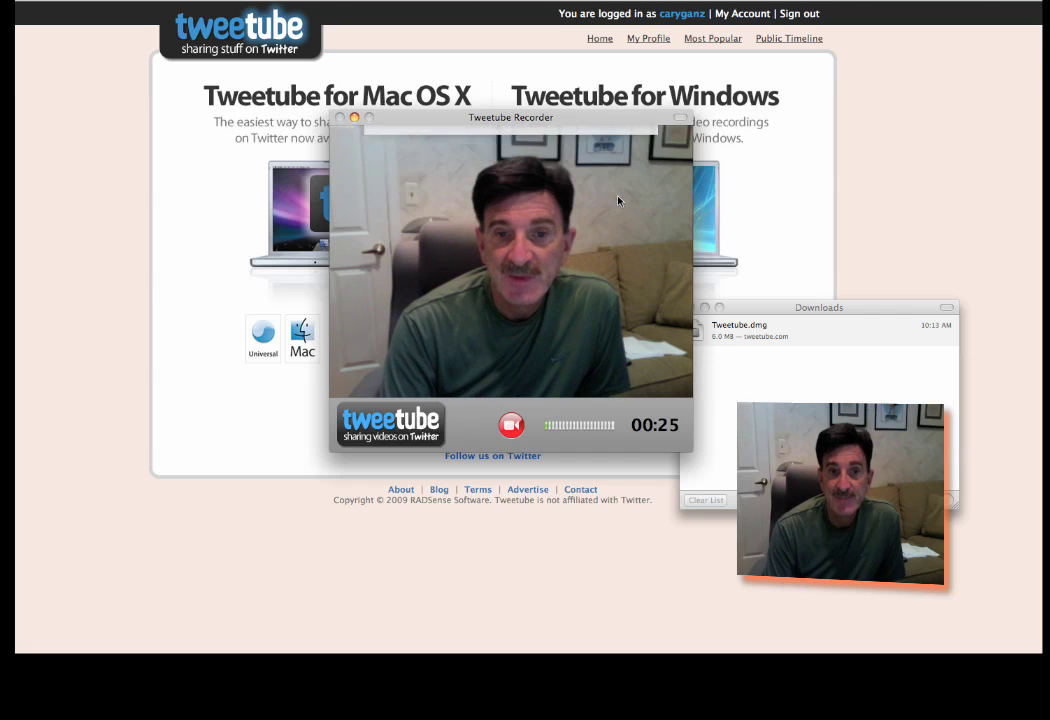
left_click(340, 118)
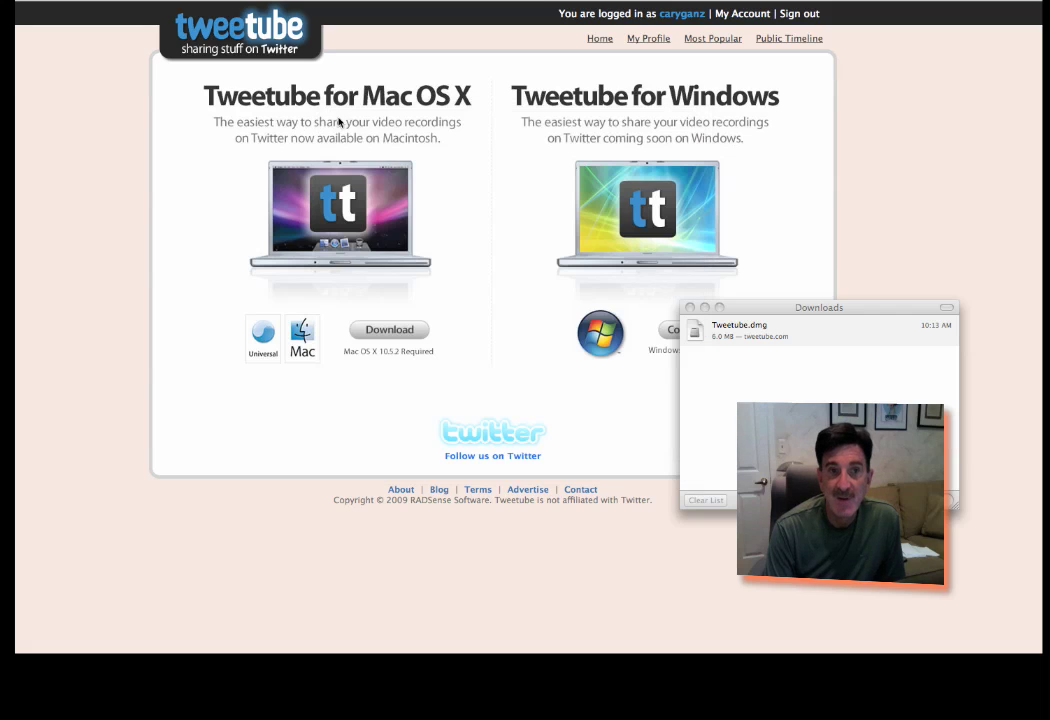
Close Downloads and visit the YouTube, photos and website URL sharing pages, then My Profile
left_click(690, 307)
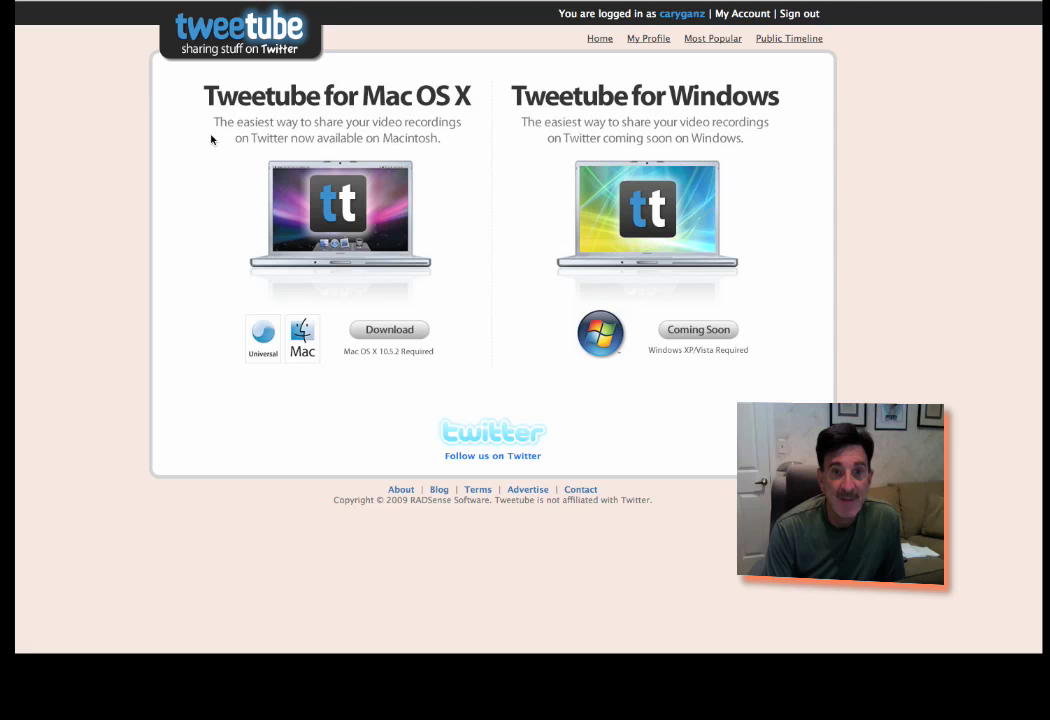
left_click(340, 210)
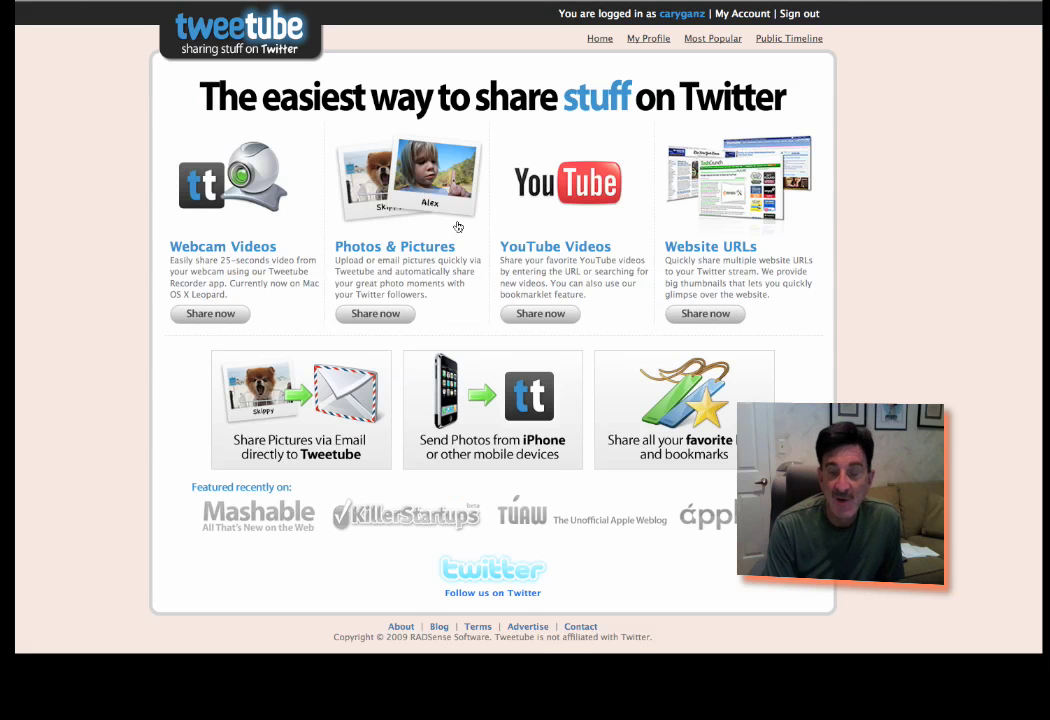
left_click(540, 313)
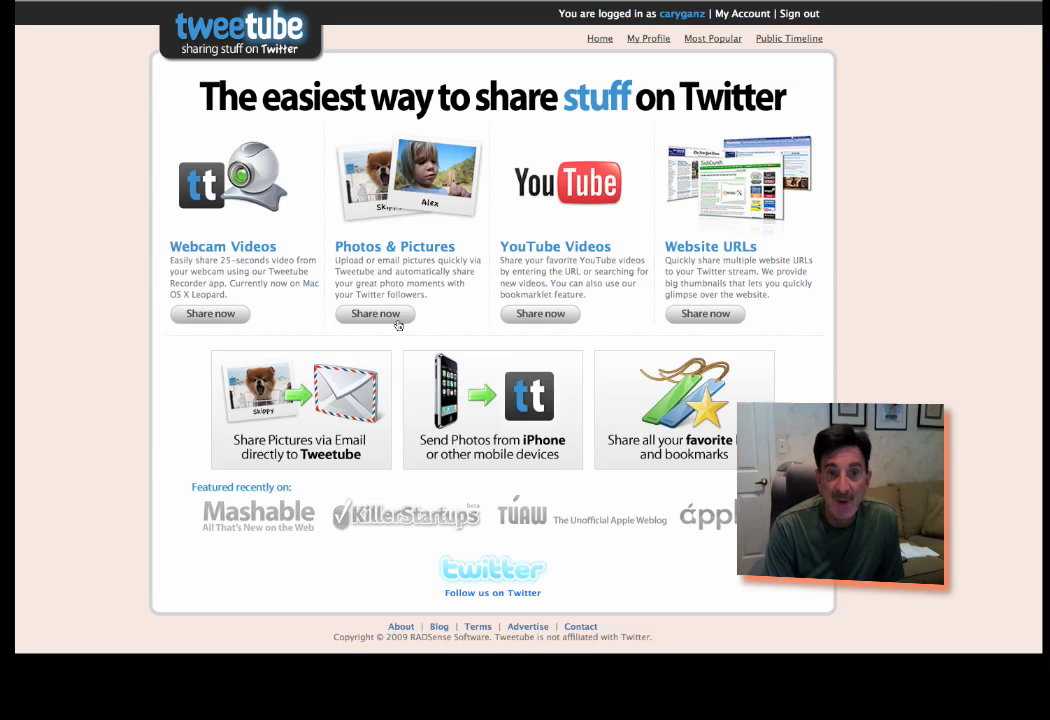
left_click(395, 316)
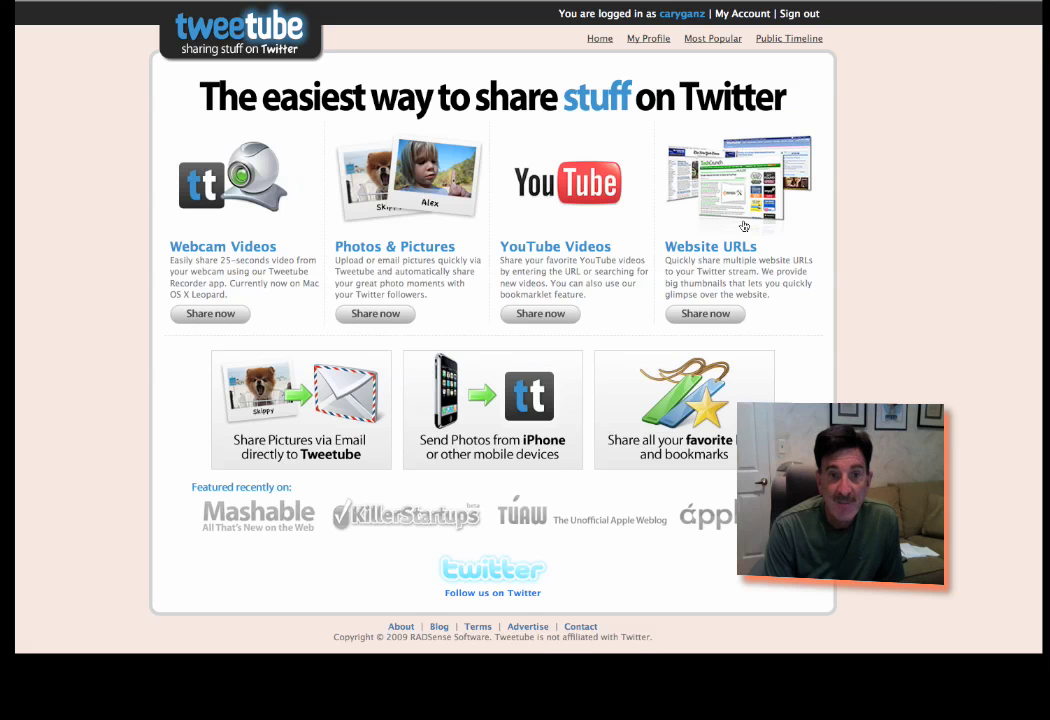
left_click(700, 314)
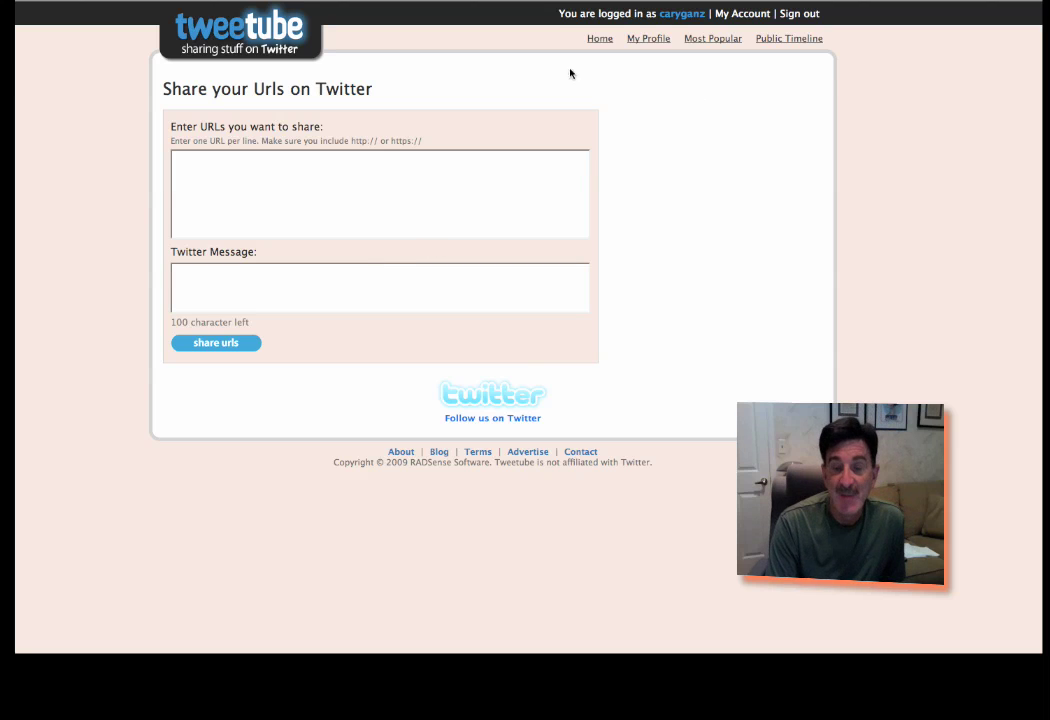
left_click(662, 40)
View Most Popular, then the Public Timeline with TweetTube Demo listed first
left_click(713, 39)
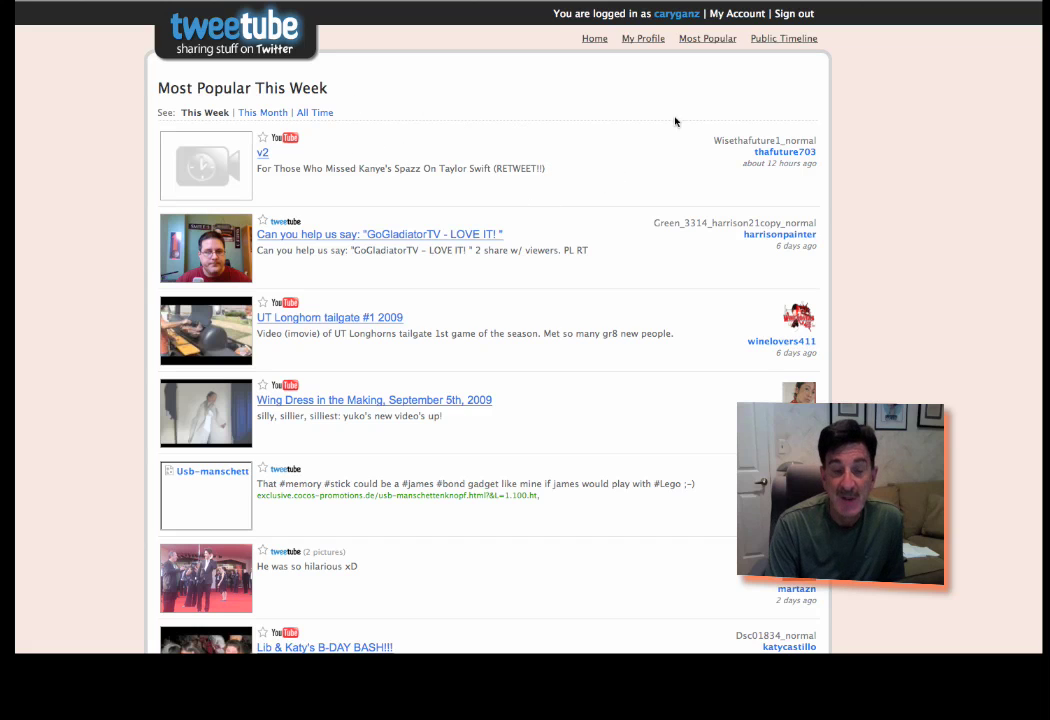
left_click(766, 44)
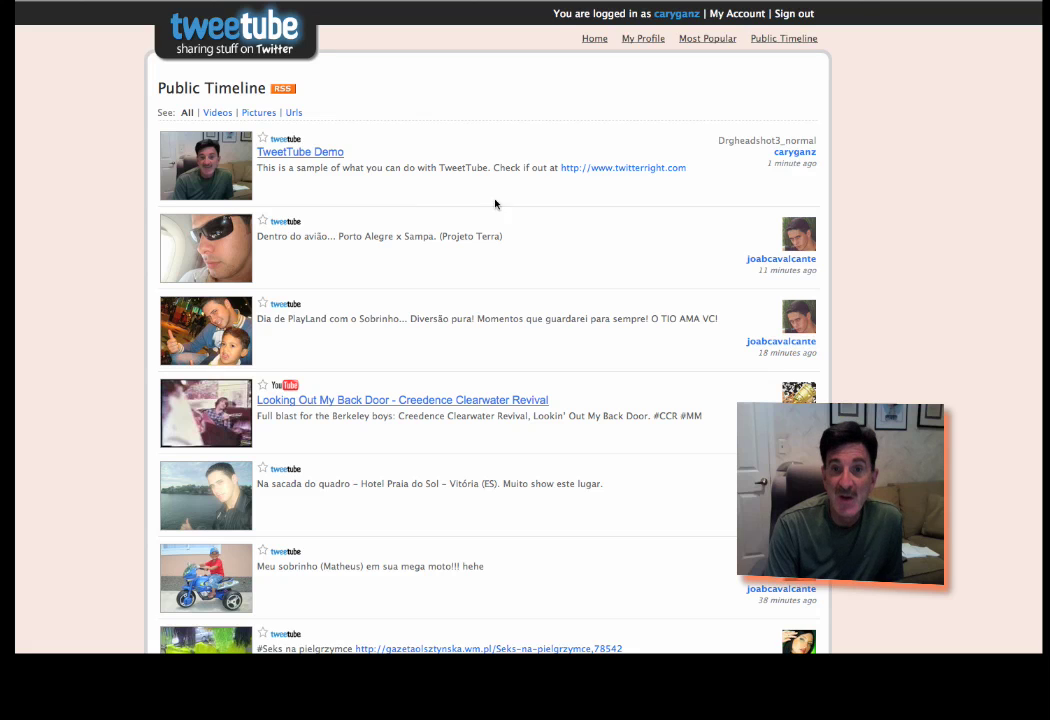
Return to the TweetTube home page on the way to the Twitter profile's newest tweet
left_click(596, 40)
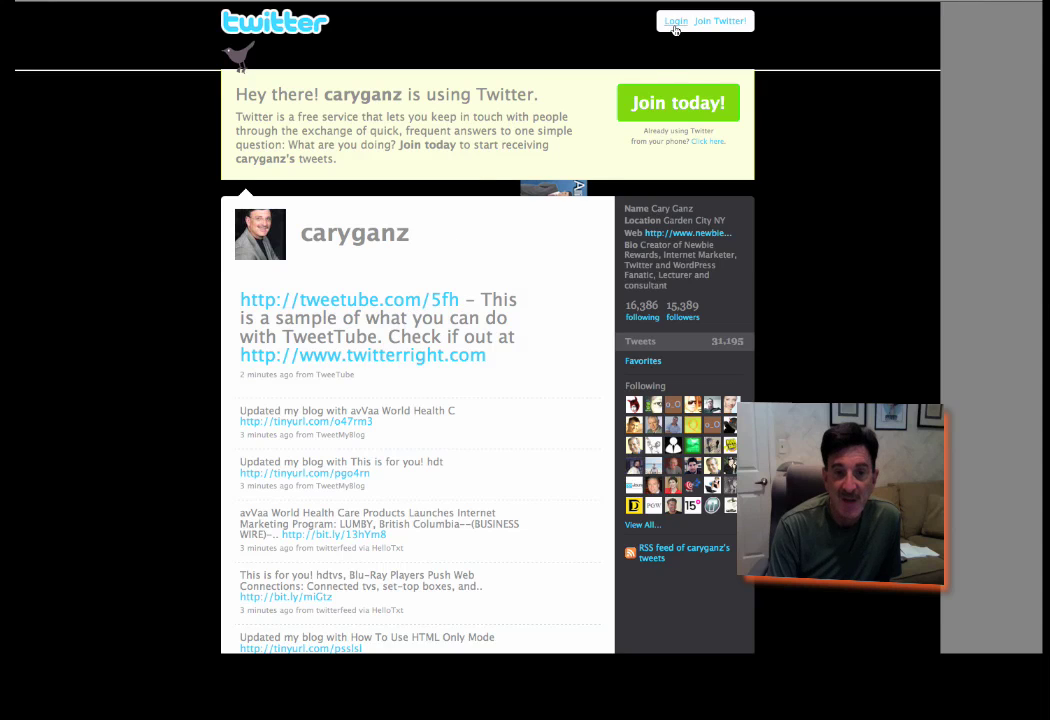
left_click(394, 302)
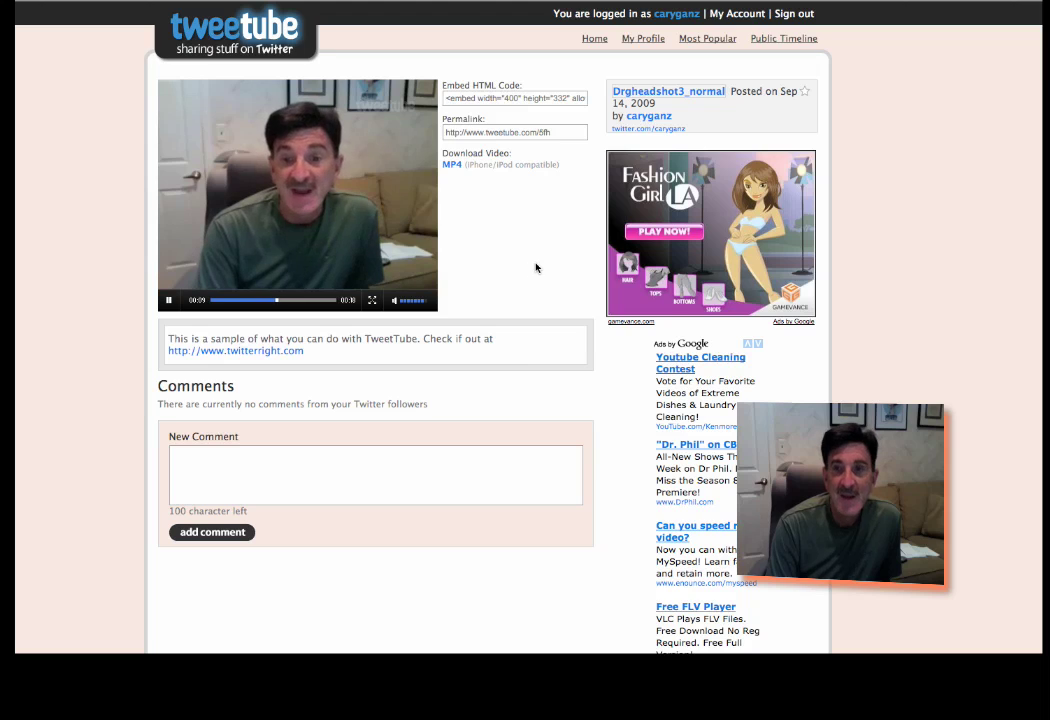
Pause the shared webcam clip on the TweetTube video page at 00:10
left_click(168, 302)
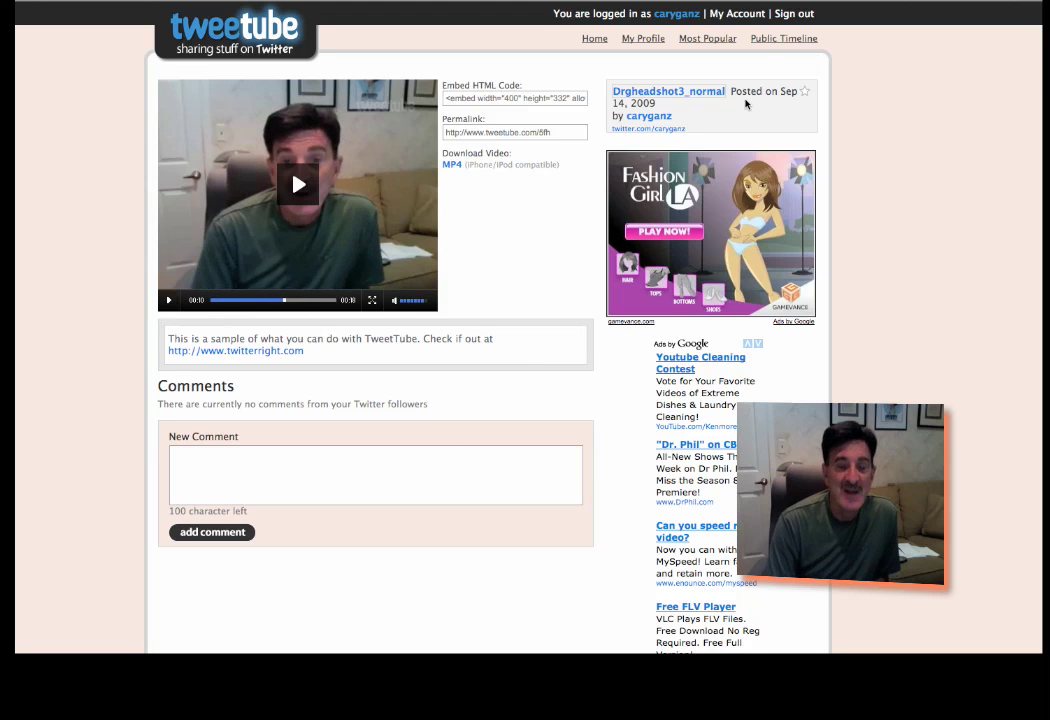